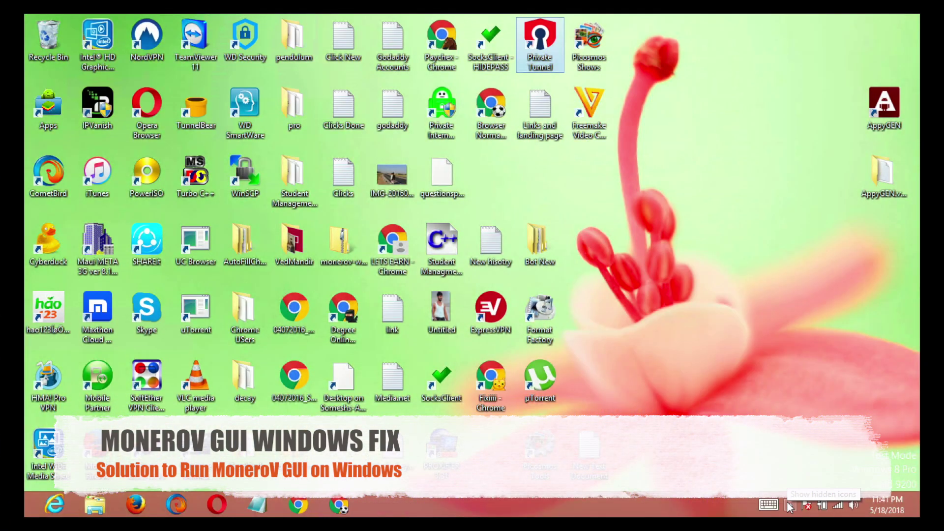
Check the download manager, refresh the desktop, and select the MoneroV wallet archive
left_click(789, 504)
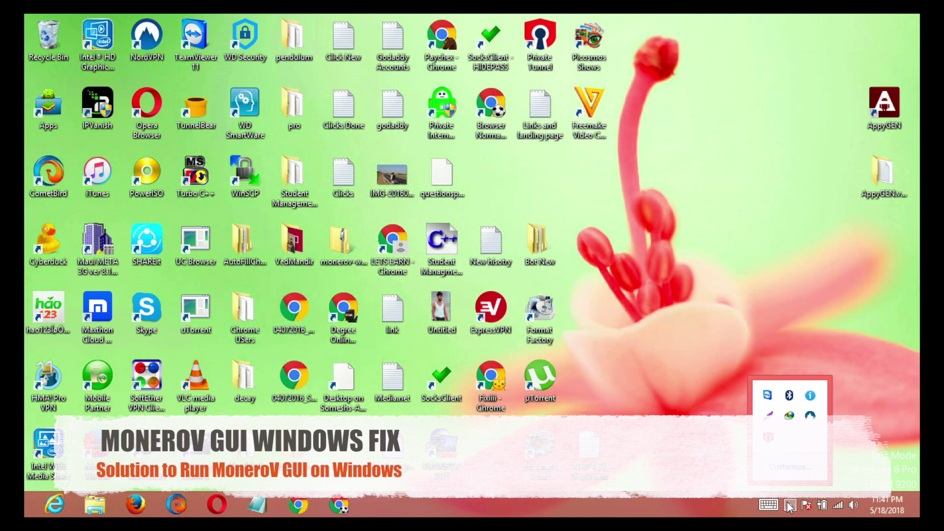
double_click(789, 417)
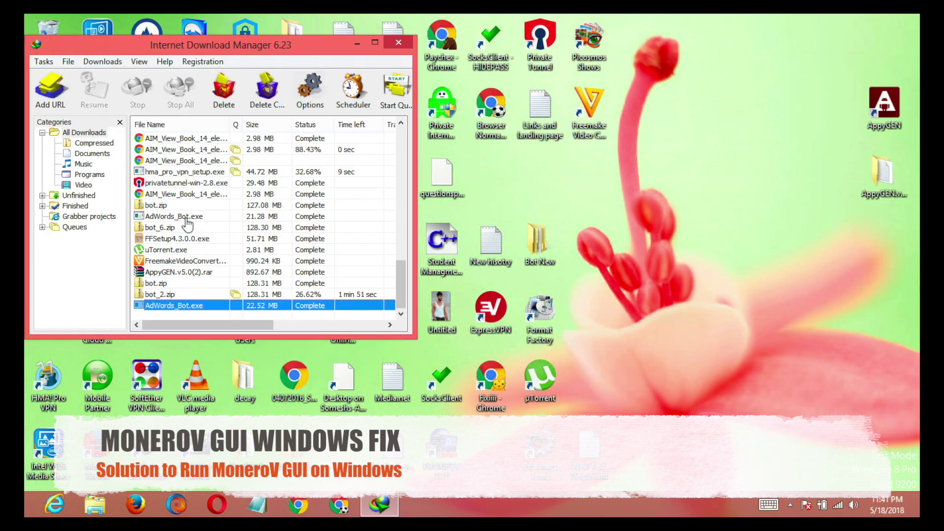
left_click(405, 44)
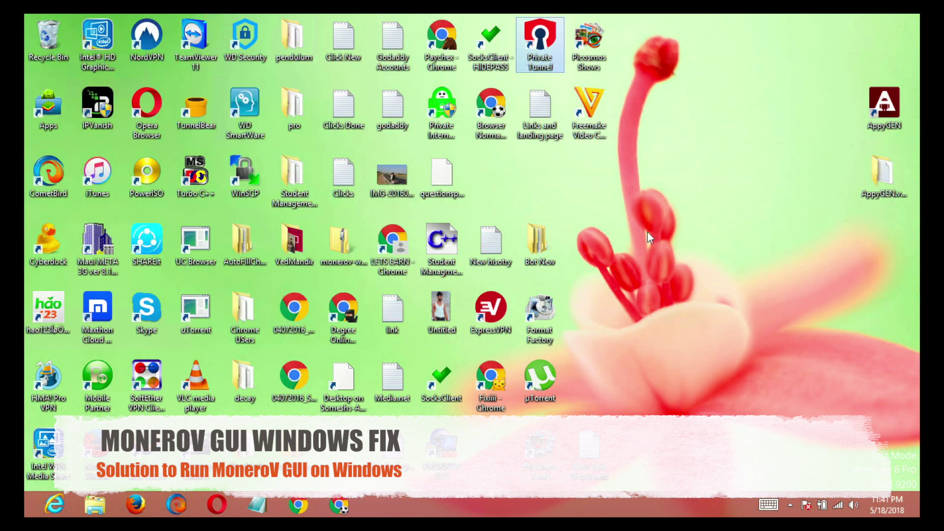
right_click(600, 260)
left_click(636, 298)
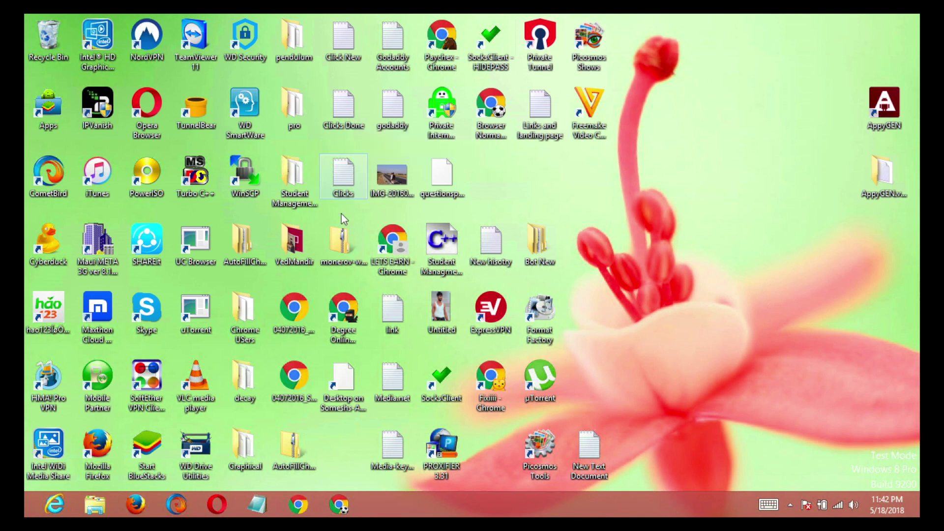
left_click(344, 244)
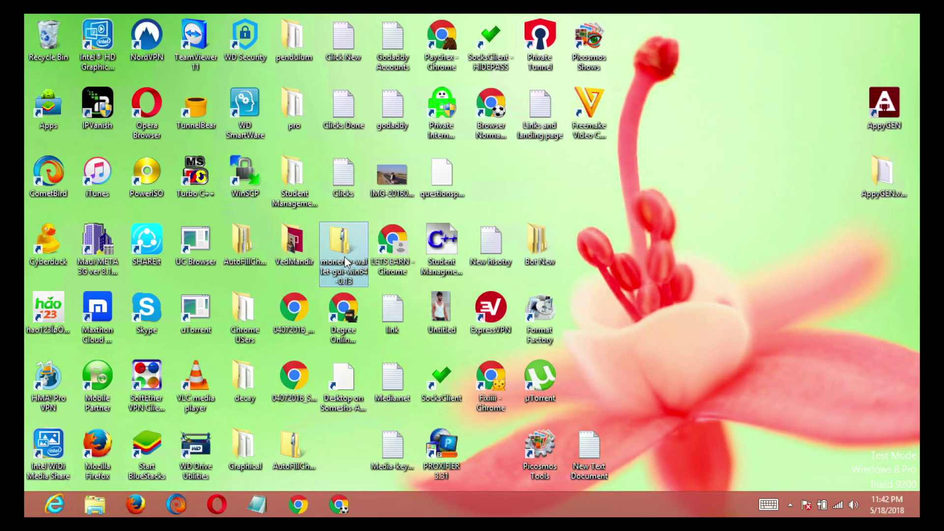
Temporarily disable ESET protection with the interval set to Until next restart
left_click(791, 504)
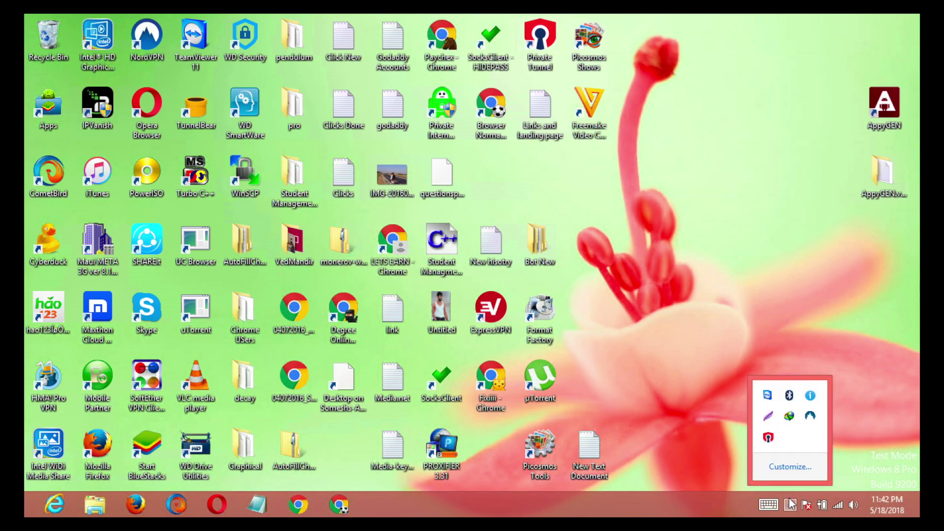
right_click(812, 399)
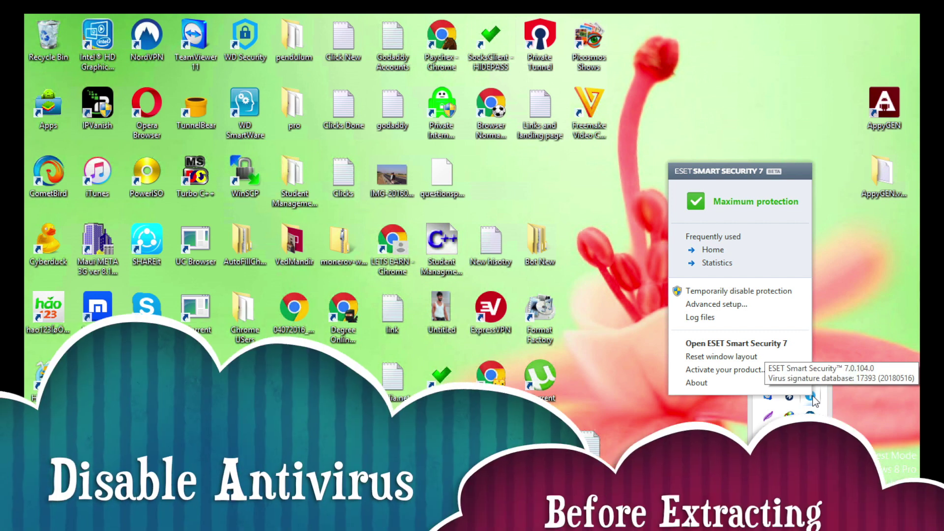
left_click(725, 293)
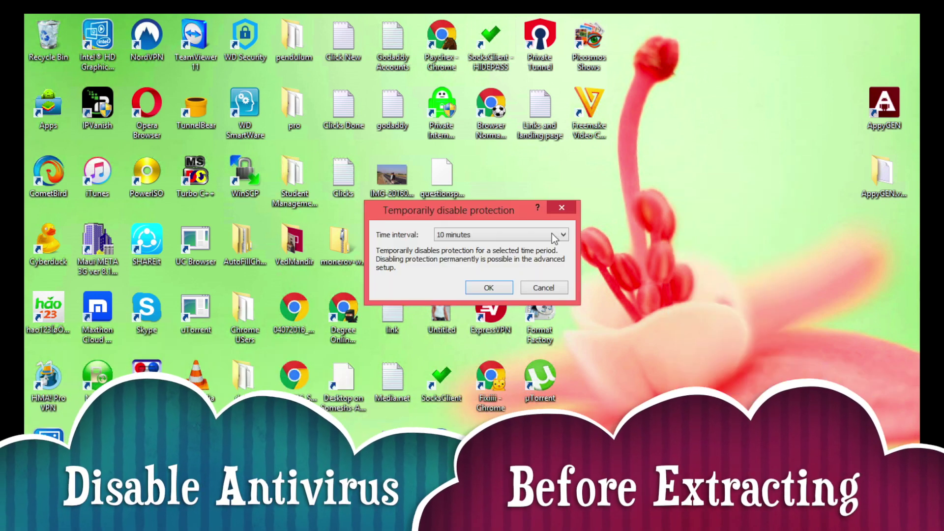
left_click(473, 236)
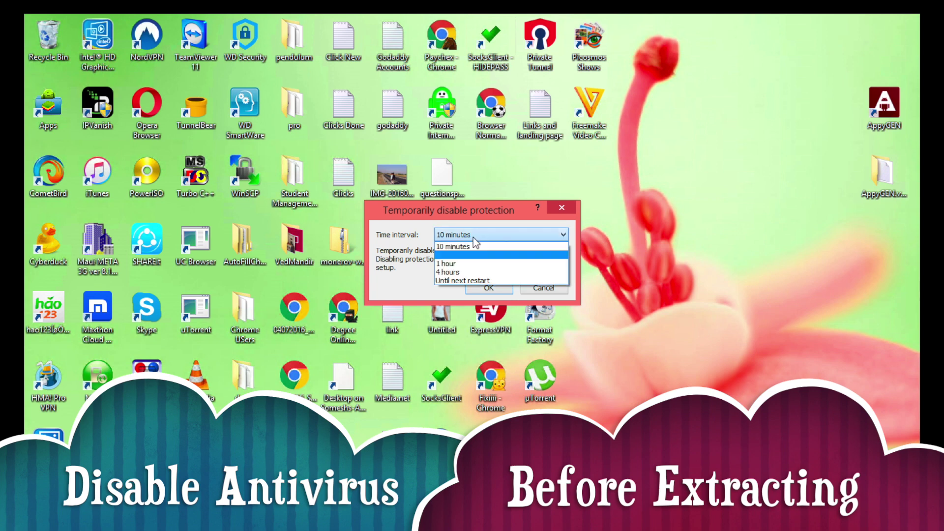
left_click(472, 280)
left_click(487, 290)
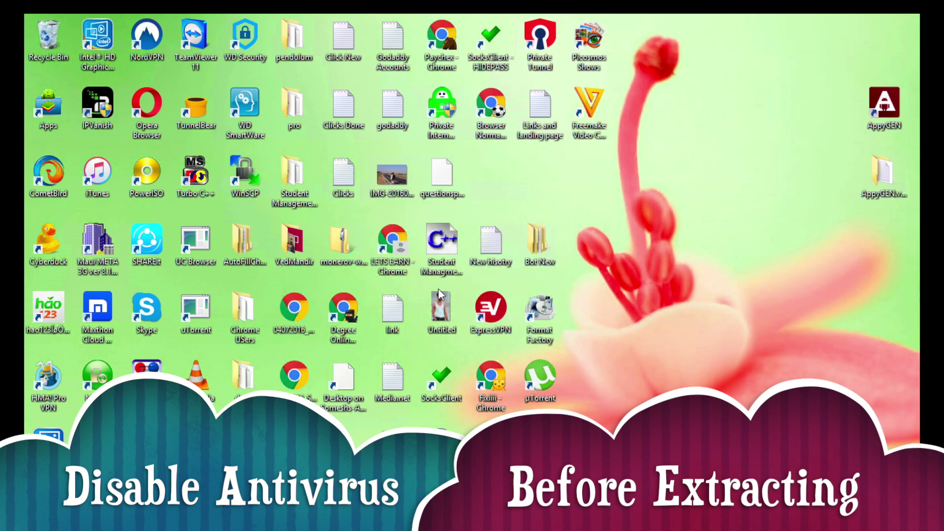
Extract all of the monerov-wallet-gui-win64-0.13 zip into the default desktop folder
right_click(344, 254)
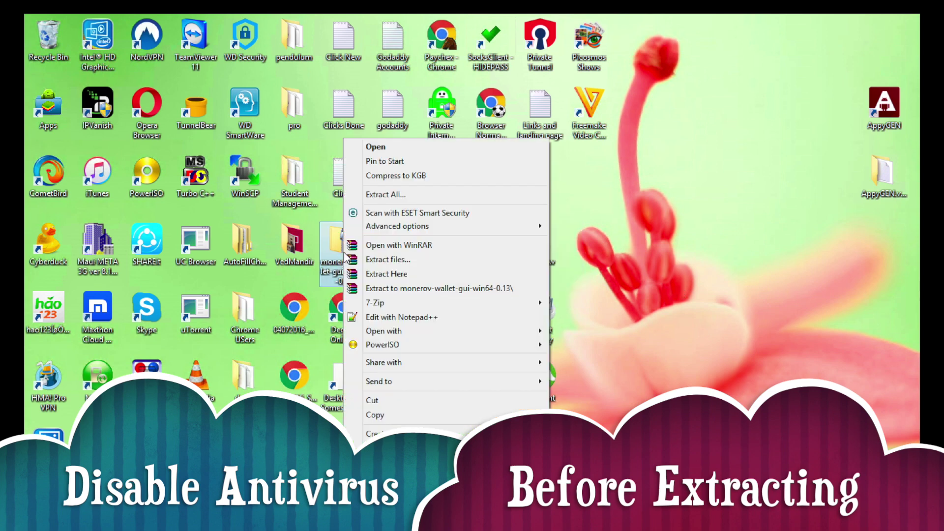
left_click(393, 199)
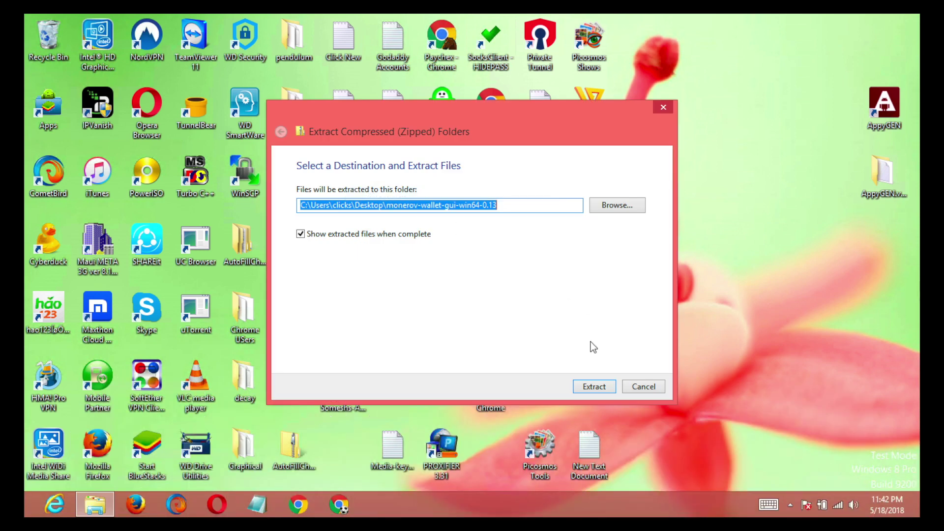
left_click(594, 387)
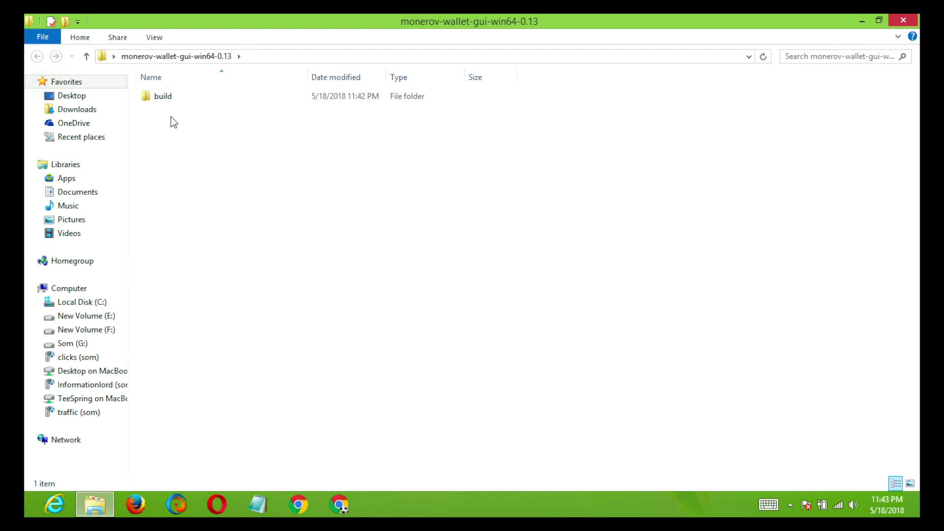
Navigate into the build, release and bin folders
double_click(165, 104)
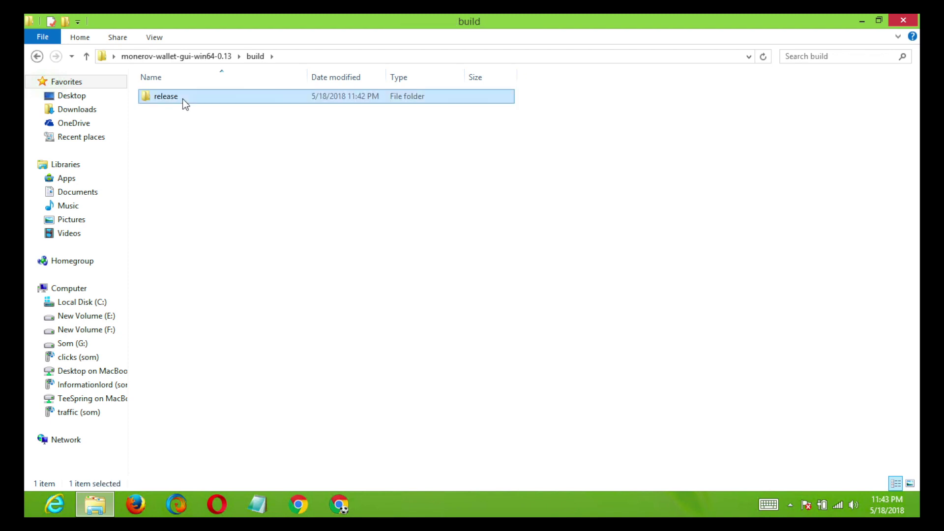
double_click(184, 104)
double_click(172, 102)
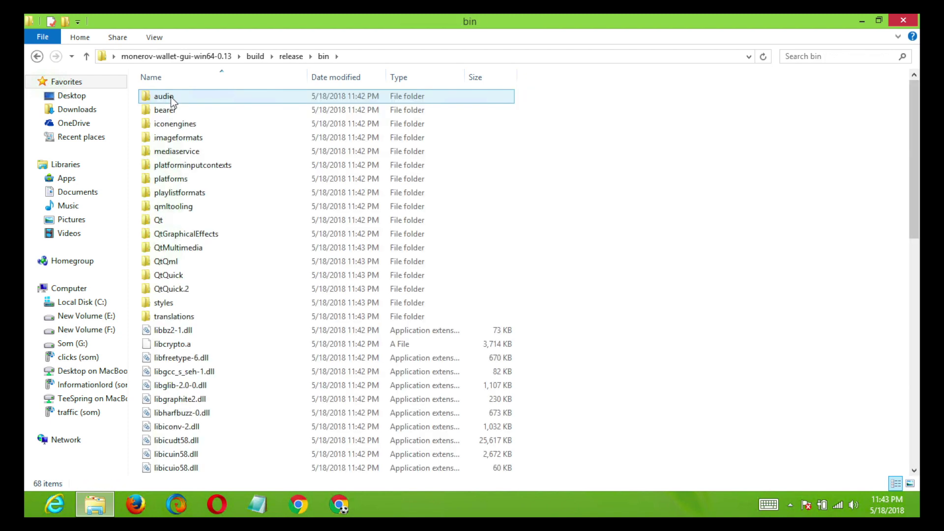
scroll(225, 291, "down", 3)
scroll(226, 291, "down", 10)
Launch monerov-wallet-gui.exe, choosing More info and Run anyway at the SmartScreen warning
left_click(208, 254)
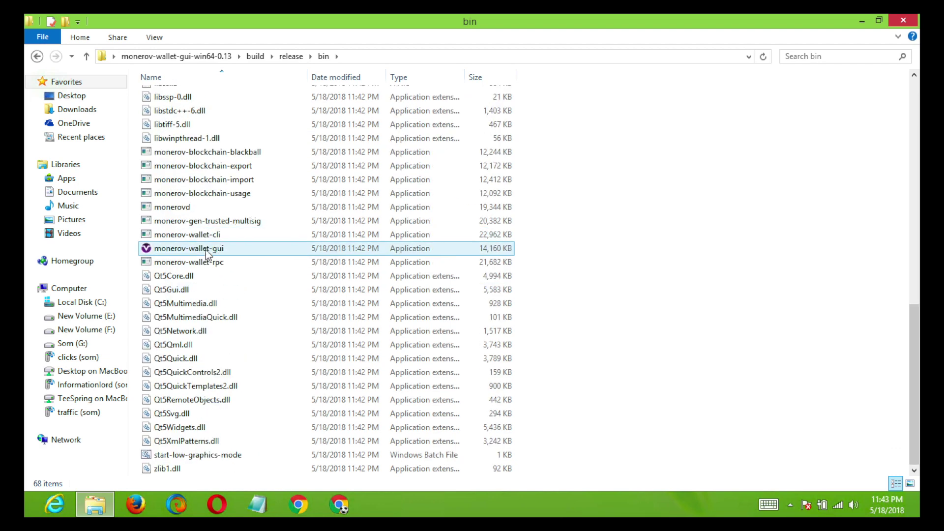
double_click(208, 254)
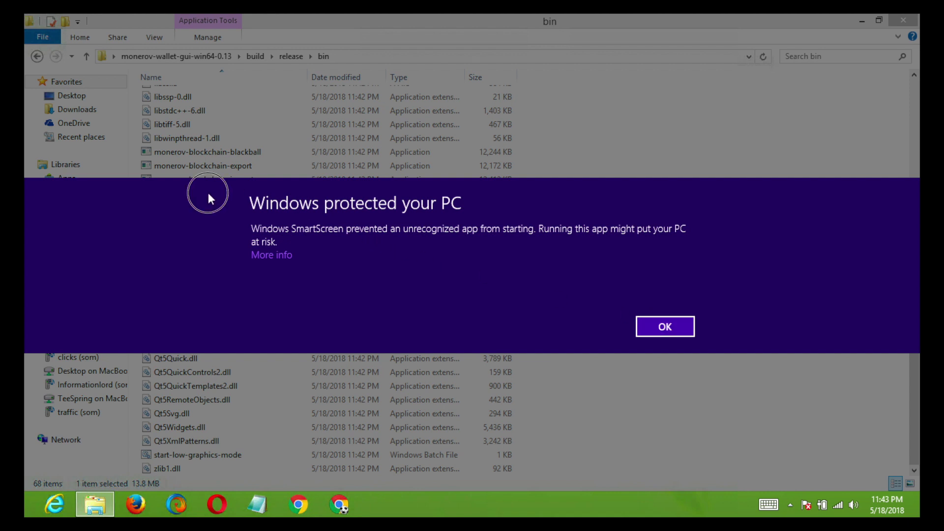
left_click(665, 327)
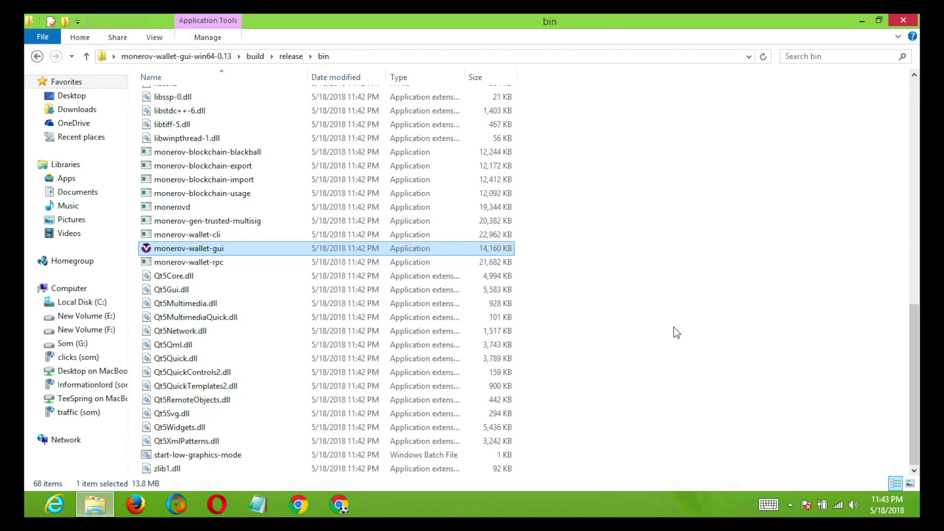
double_click(202, 249)
left_click(281, 259)
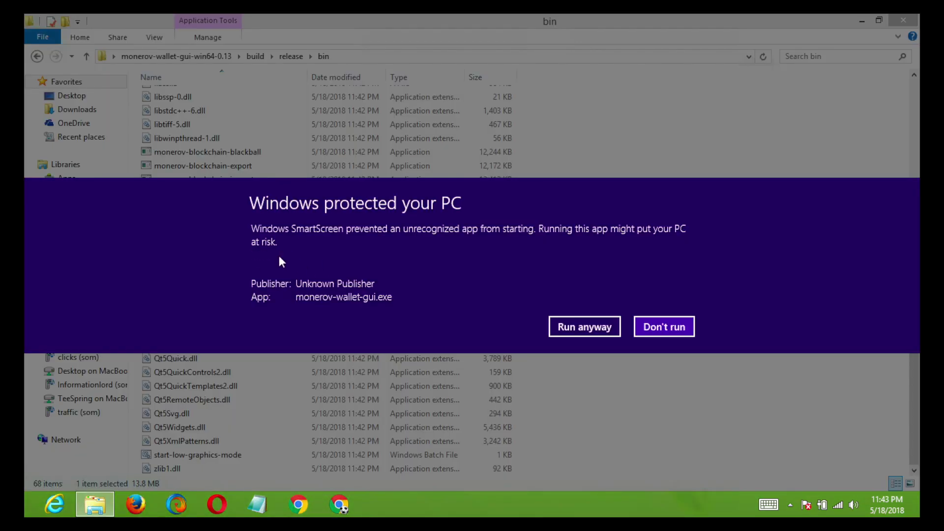
left_click(583, 328)
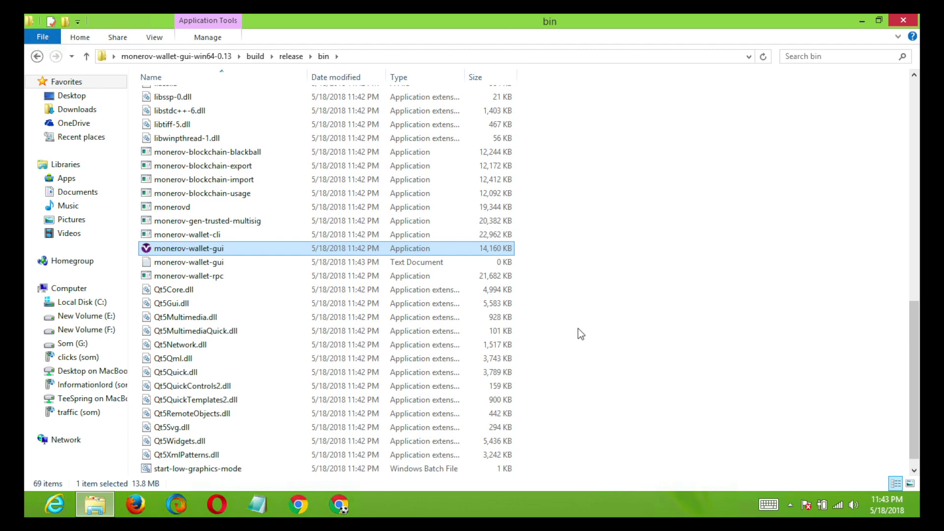
Refresh the bin folder and run monerov-wallet-gui as administrator
right_click(632, 193)
left_click(671, 248)
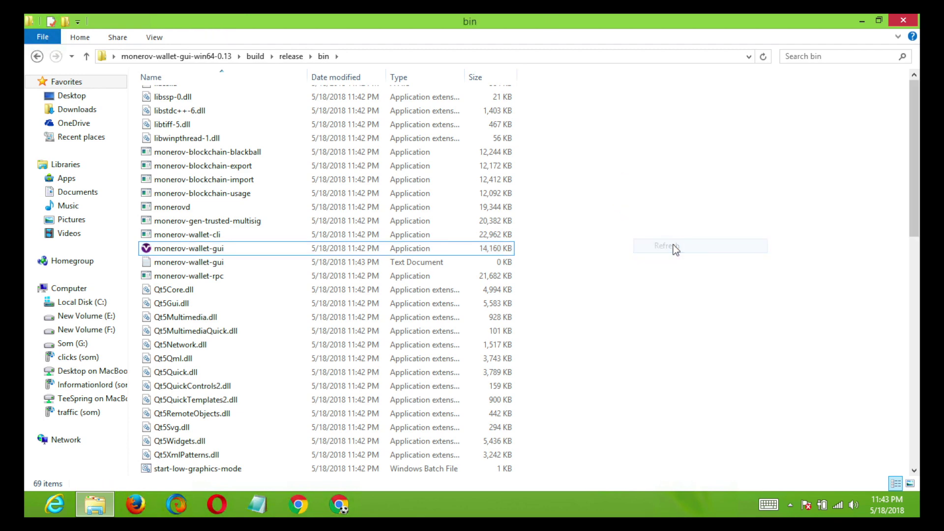
scroll(674, 250, "down", 15)
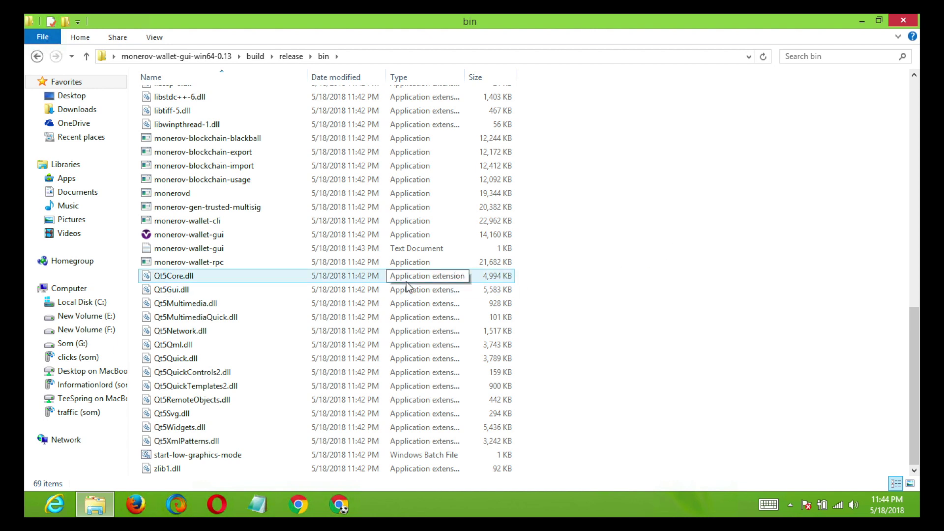
left_click(209, 237)
mouse_move(189, 235)
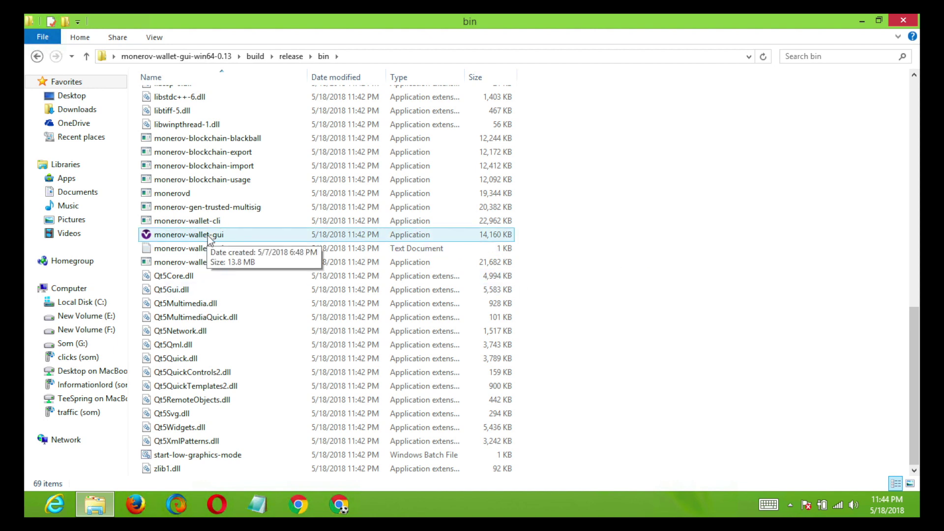
right_click(209, 237)
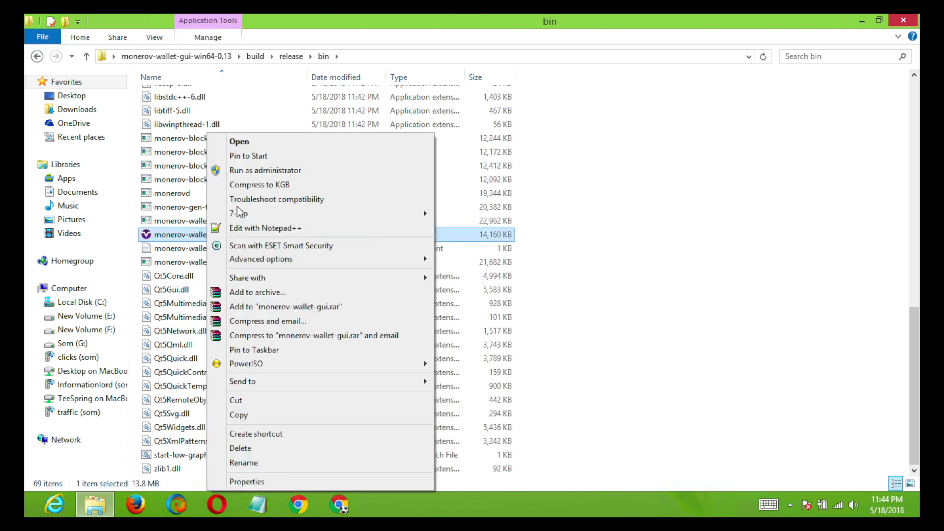
left_click(258, 174)
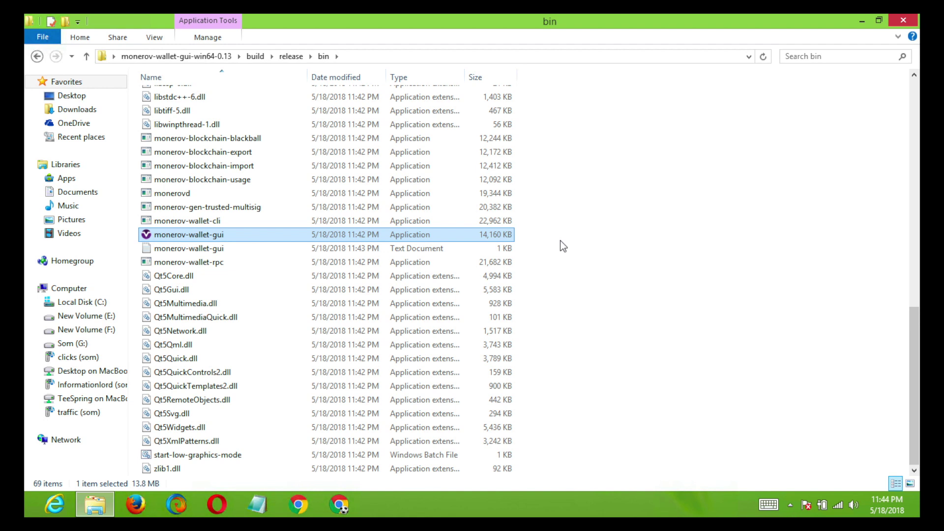
scroll(560, 241, "up", 10)
scroll(560, 240, "up", 2)
scroll(560, 241, "up", 2)
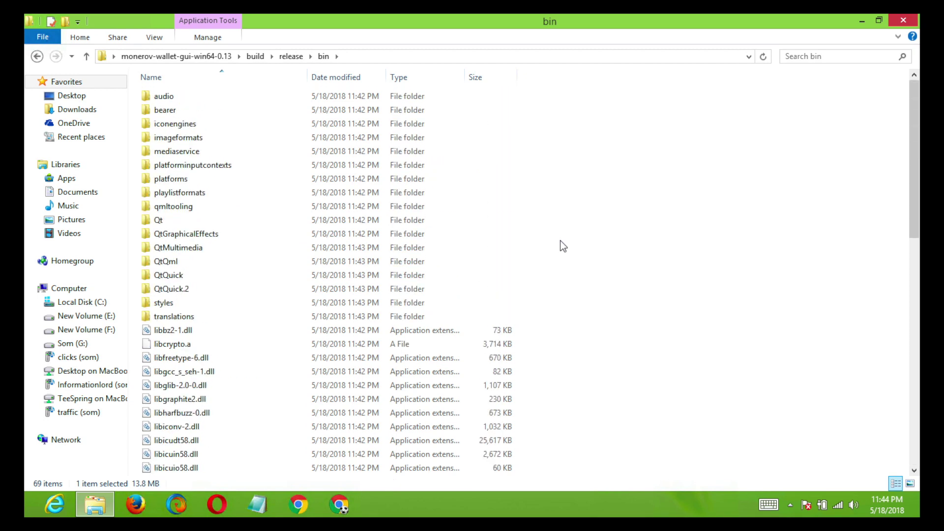
scroll(560, 241, "down", 2)
scroll(560, 240, "down", 10)
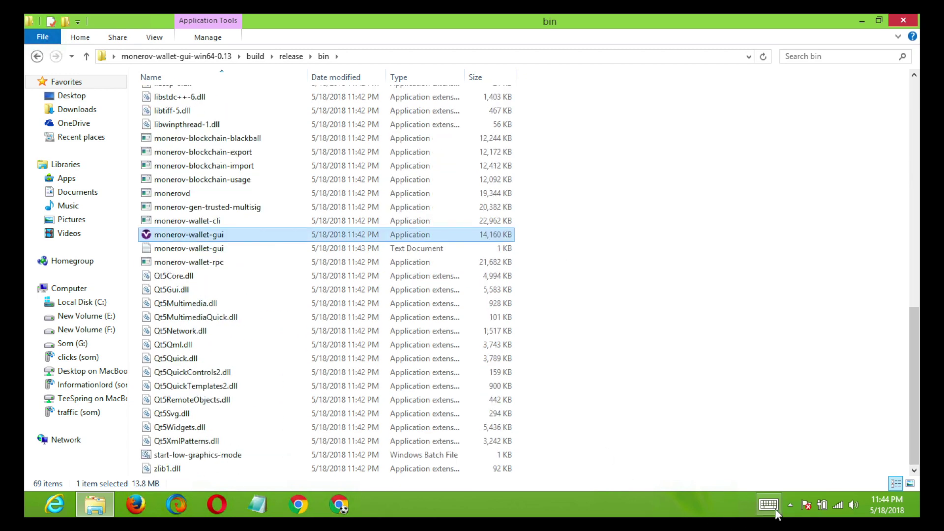
Check the hidden tray icons, then cancel the 'monerov-wallet-gui.exe has stopped working' dialog
left_click(791, 505)
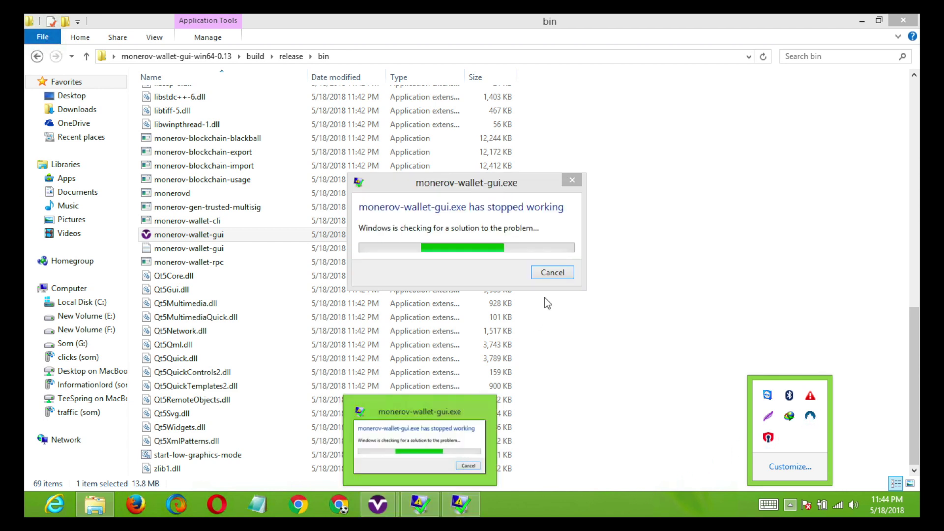
left_click(552, 273)
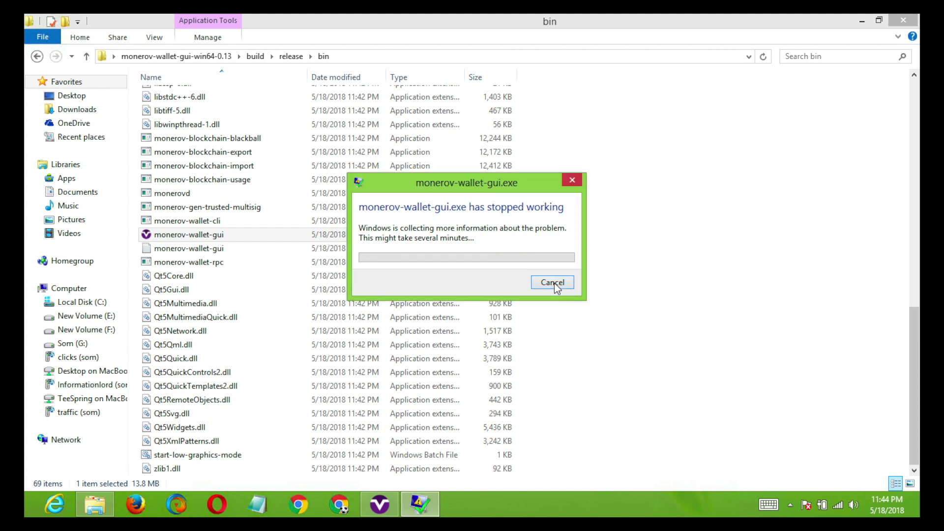
left_click(623, 313)
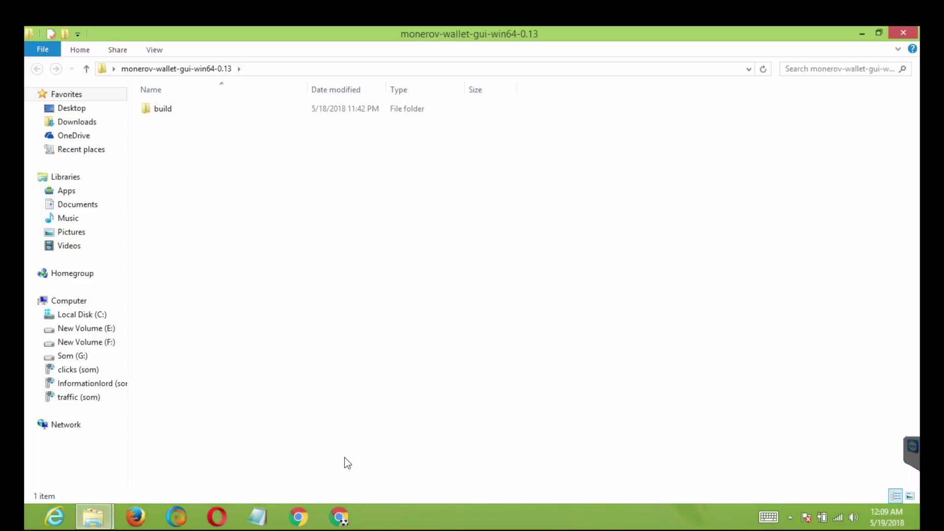
Temporarily disable ESET Smart Security protection with a 1 hour time interval
left_click(791, 517)
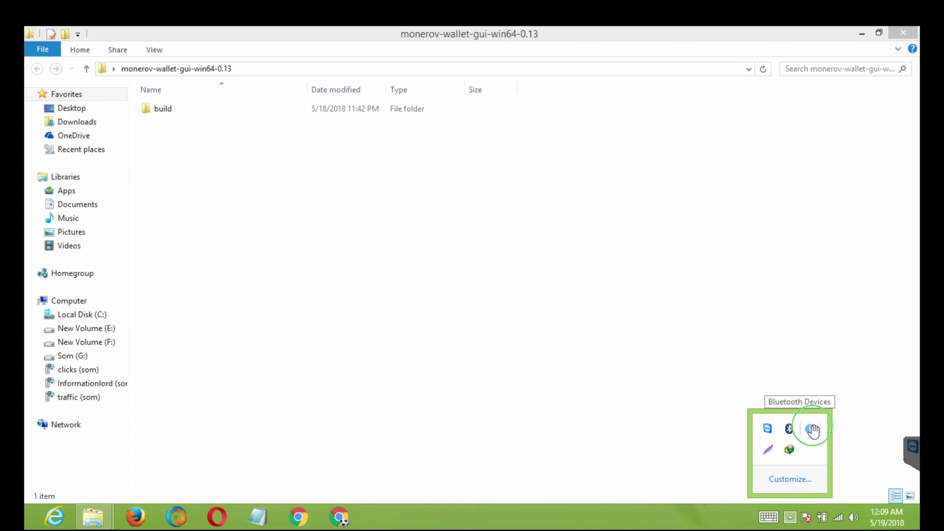
right_click(812, 430)
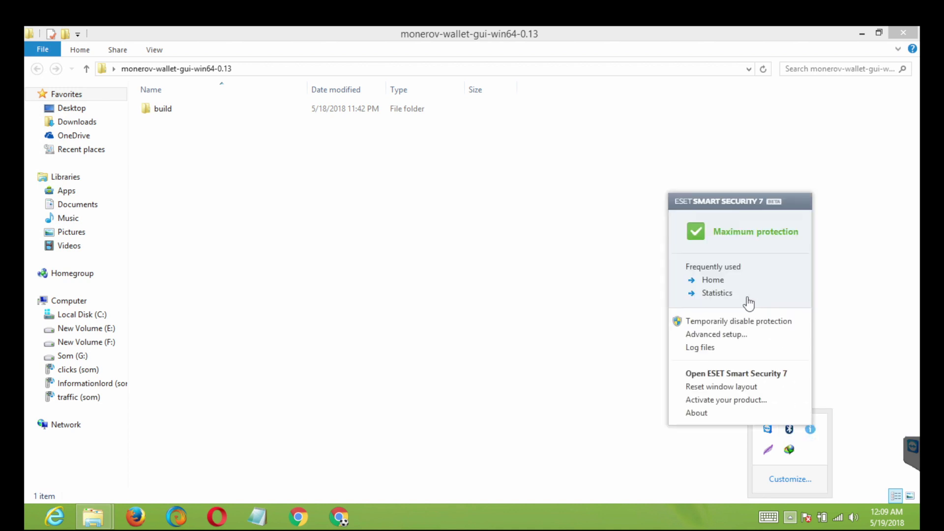
left_click(729, 325)
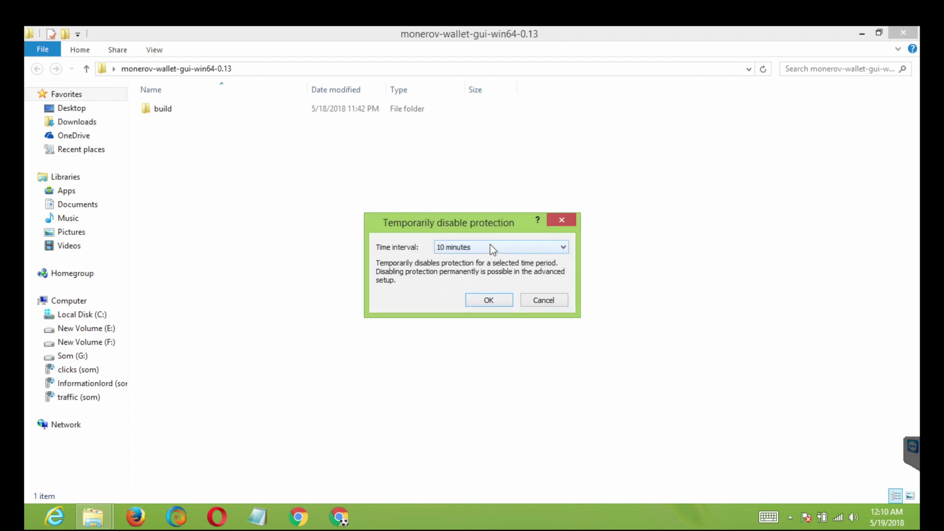
key("alt+Down")
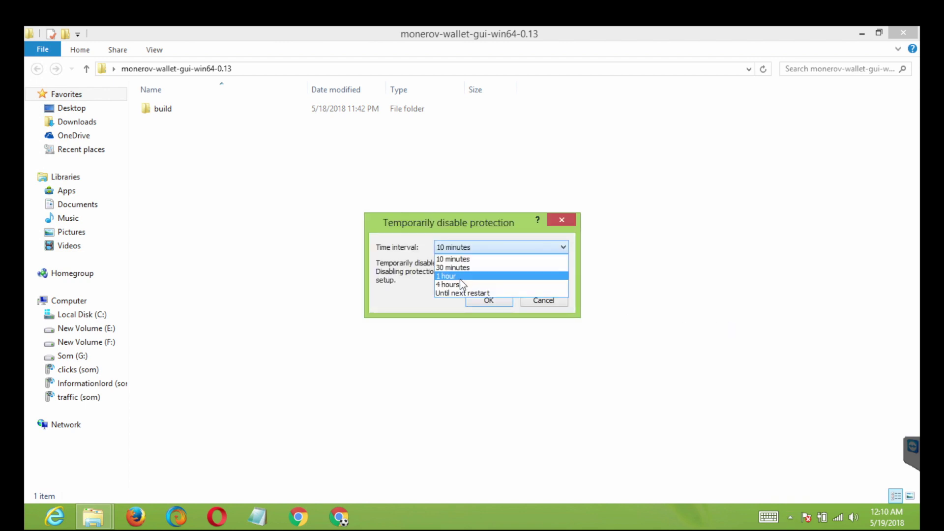
left_click(458, 278)
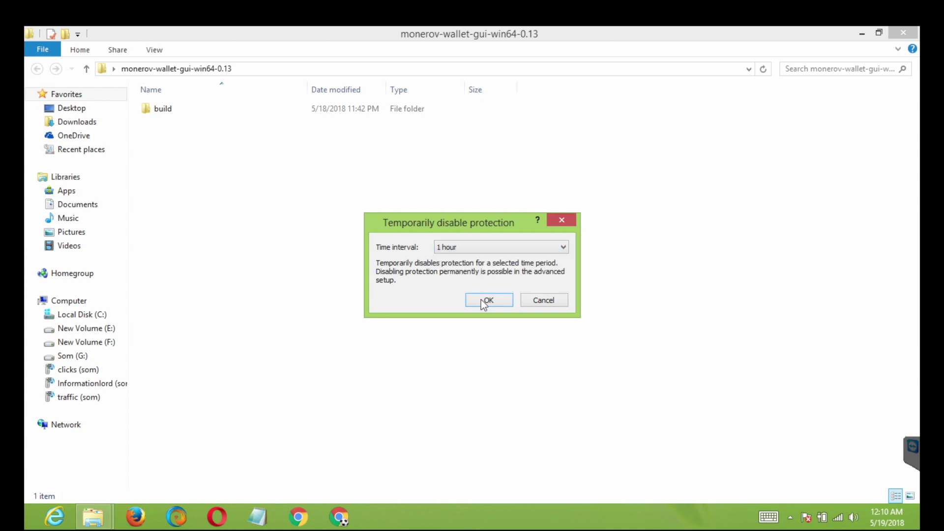
left_click(487, 302)
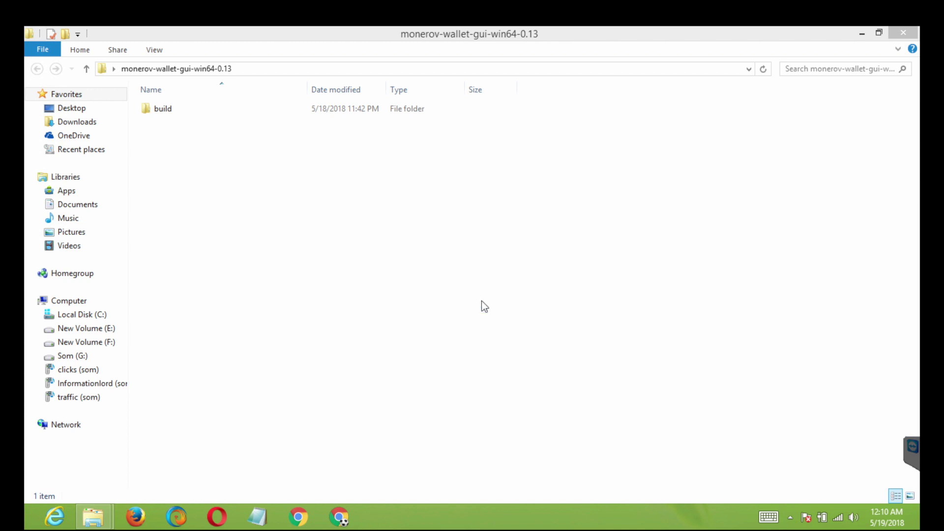
Open build, release and bin, then launch the monerov-wallet-gui application
double_click(162, 109)
double_click(167, 109)
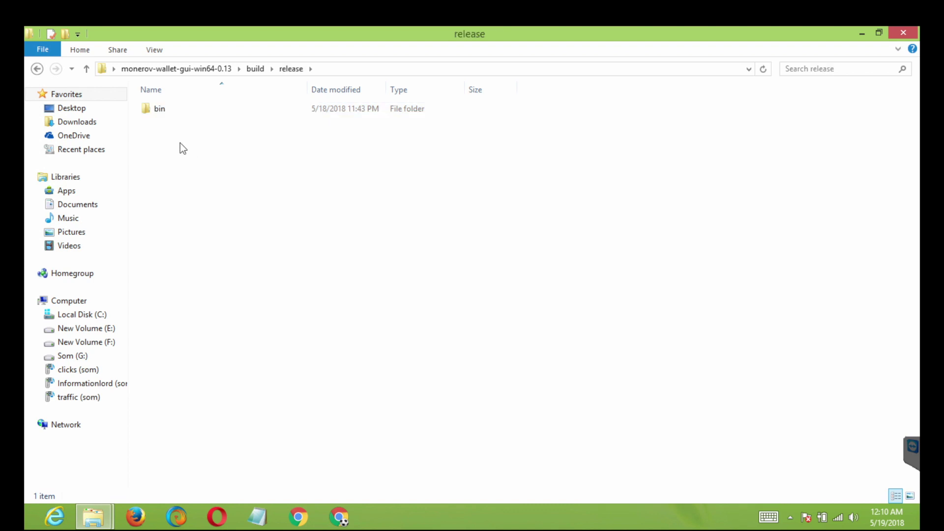
double_click(159, 112)
scroll(272, 275, "down", 4)
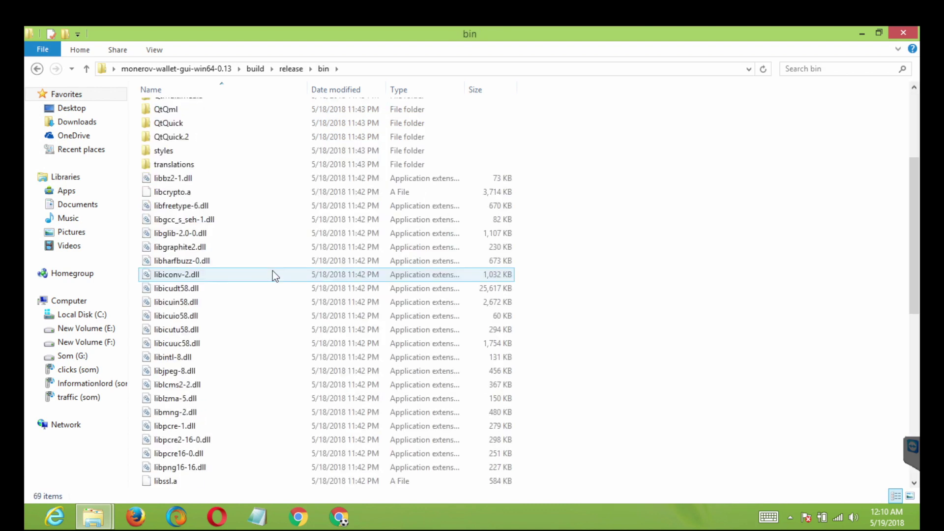
scroll(273, 275, "down", 9)
left_click(211, 261)
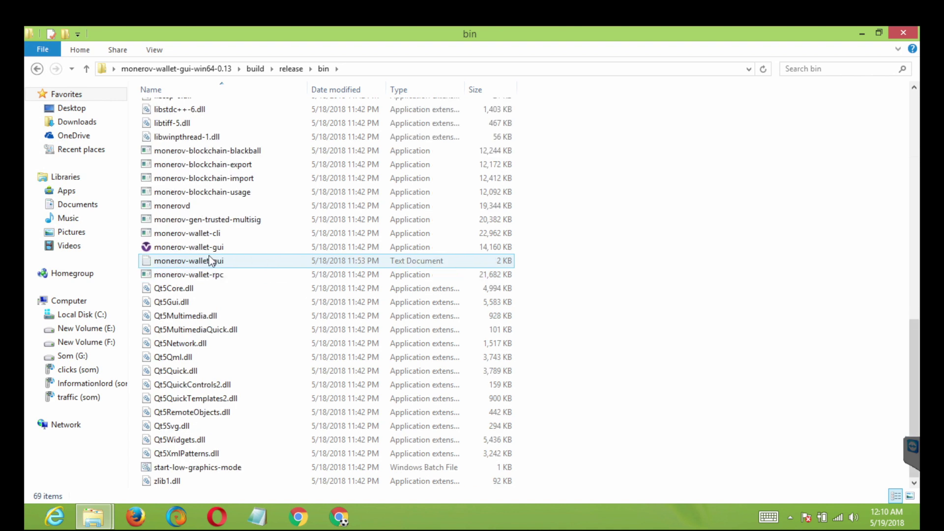
left_click(200, 250)
double_click(201, 250)
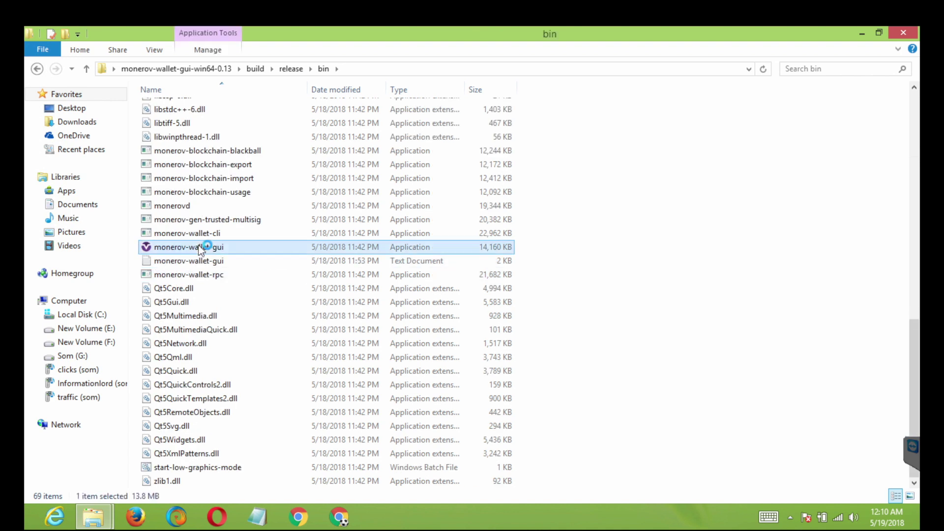